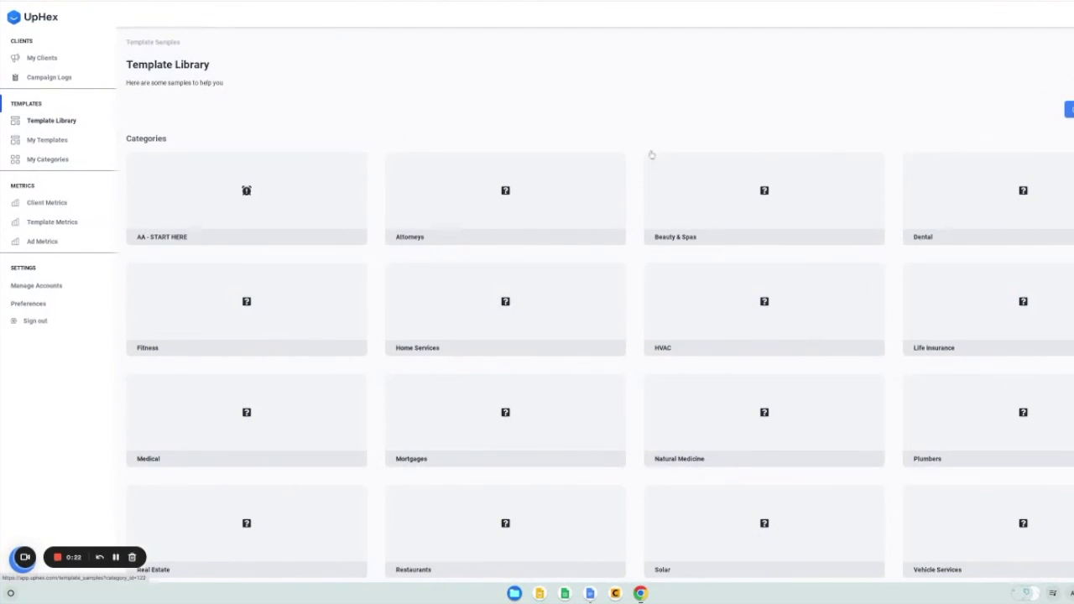
- Switch to the client account's Facebook Marketing tab showing Facebook Authorization
key("ctrl+Tab")
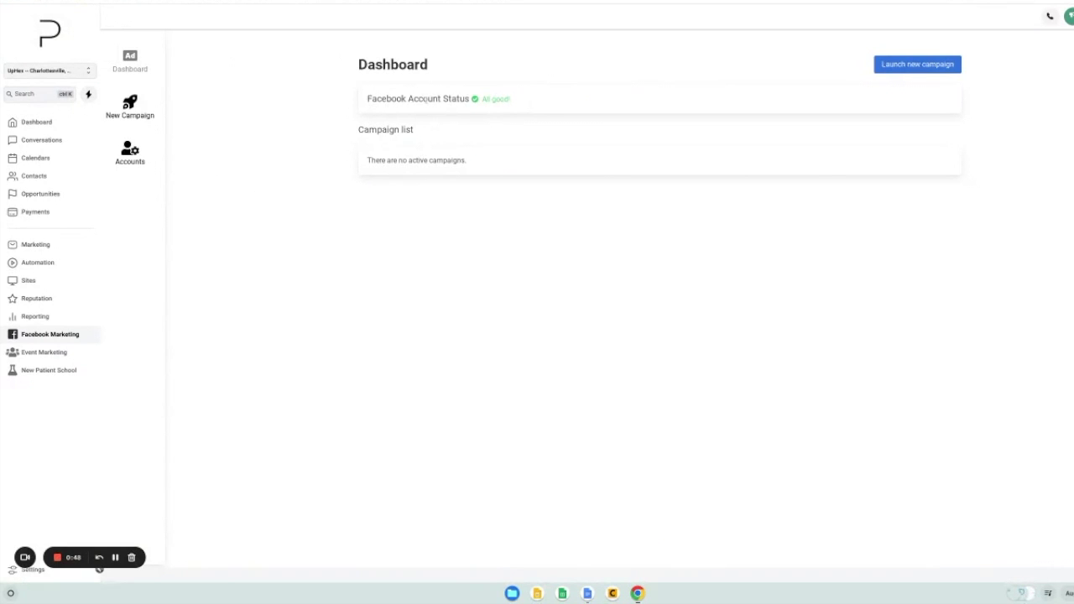
- Highlight the Facebook Account Status 'All good!' line on the Marketing dashboard
triple_click(425, 99)
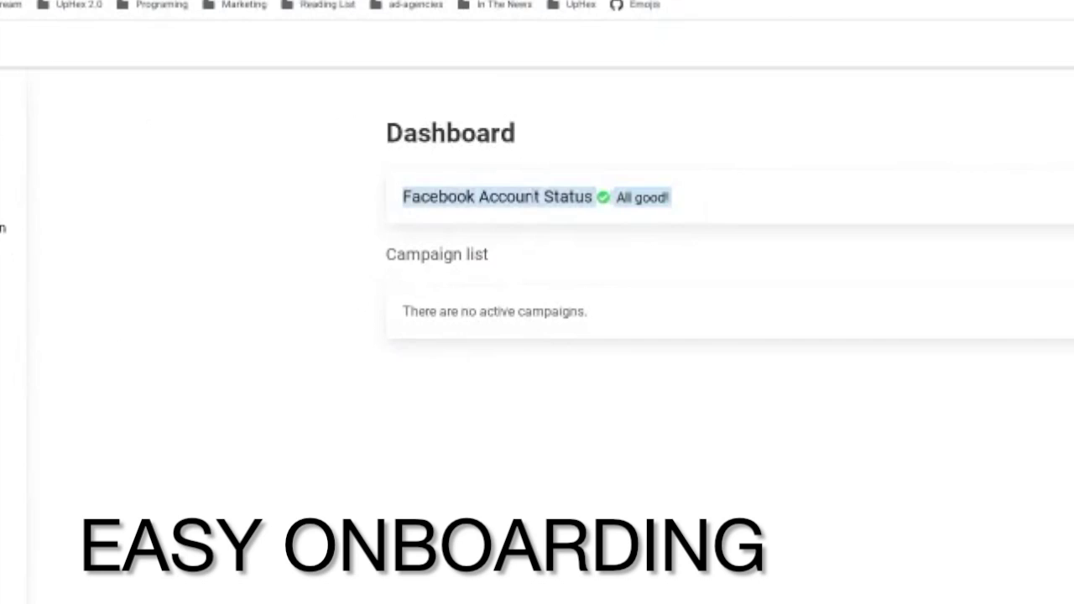
left_click(534, 194)
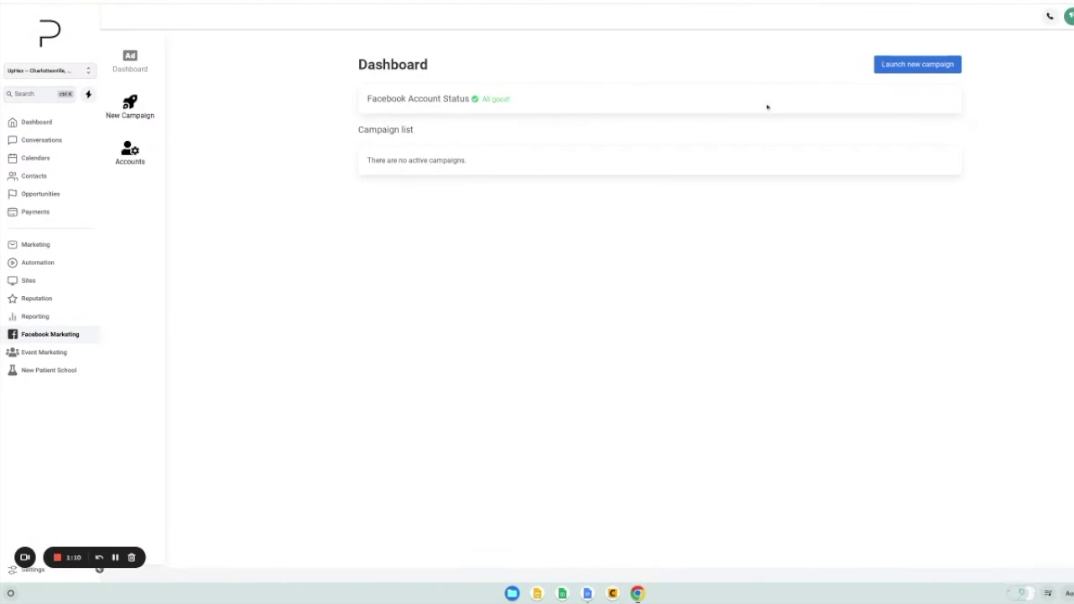
- Launch a new campaign and browse the Acupuncture Clinics > Allergies templates
left_click(914, 67)
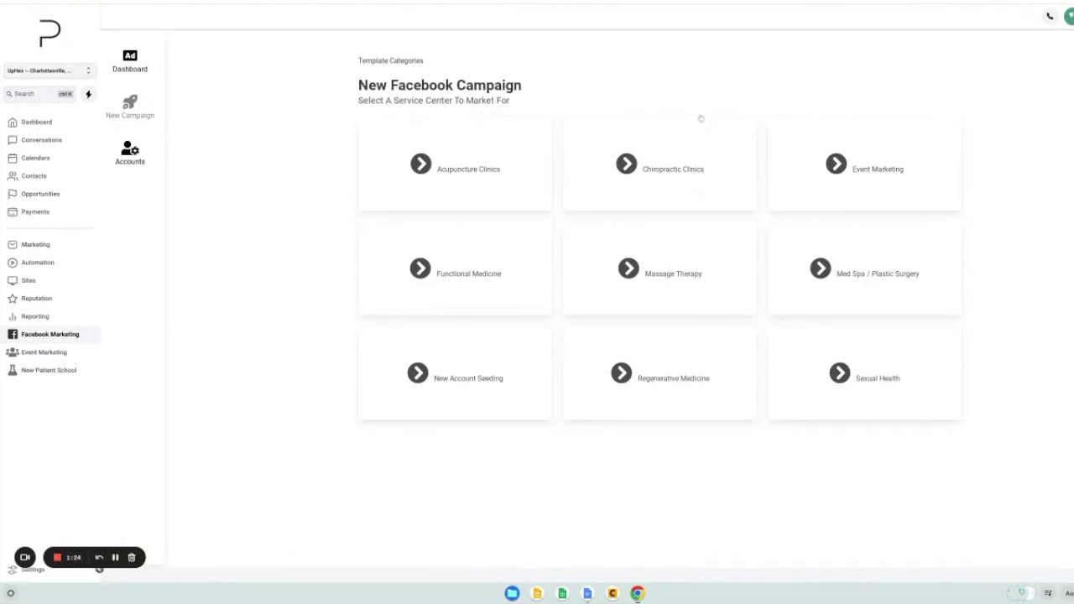
left_click(464, 173)
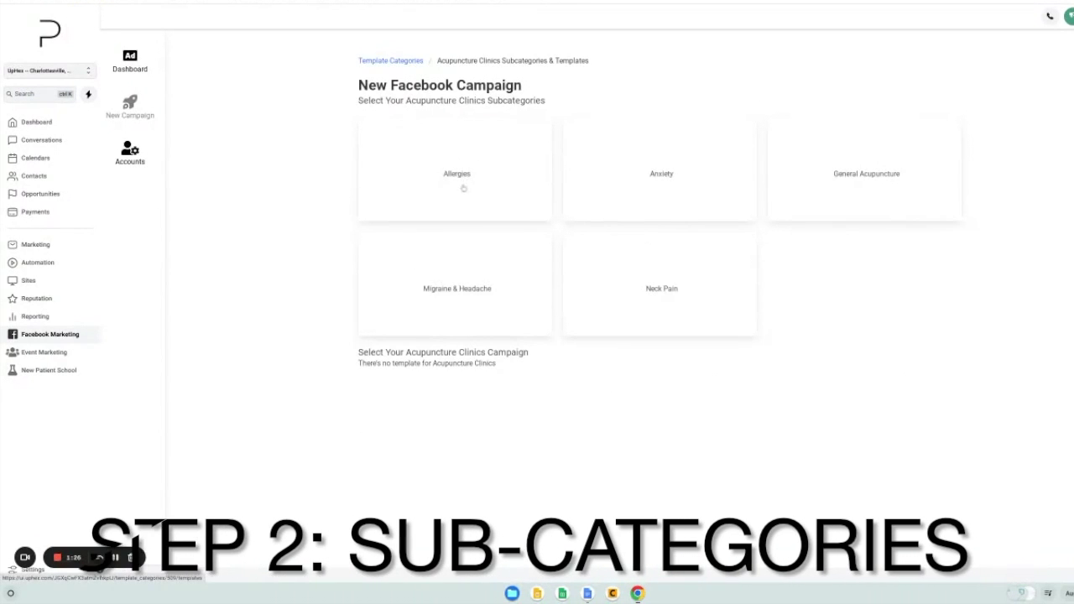
left_click(452, 175)
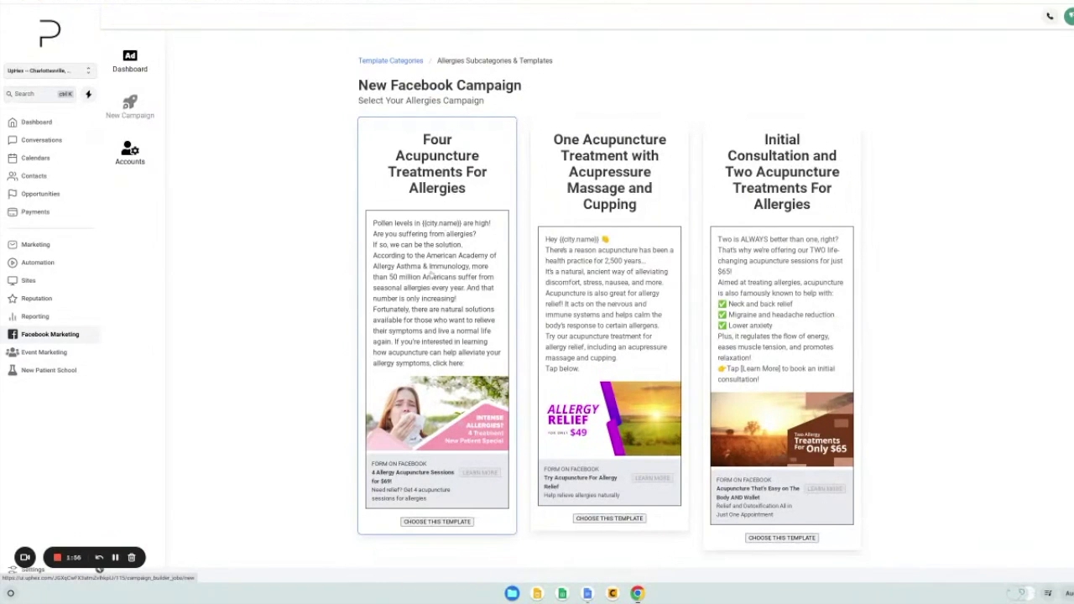
- Pick the Four Acupuncture Treatments For Allergies template, enter city Atlanta, keep Lead Form type
left_click(434, 274)
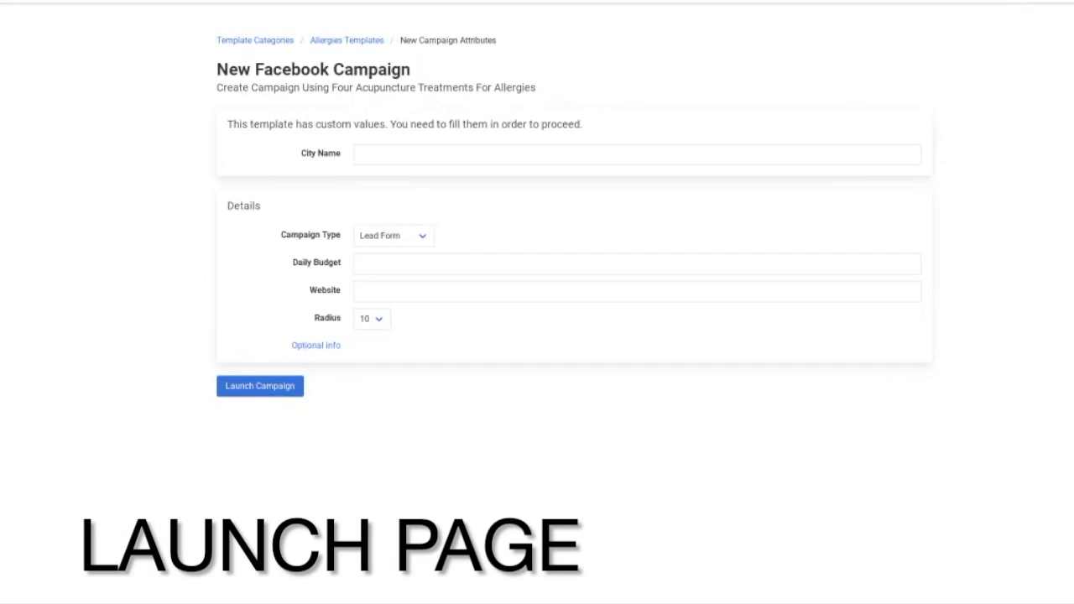
left_click(377, 154)
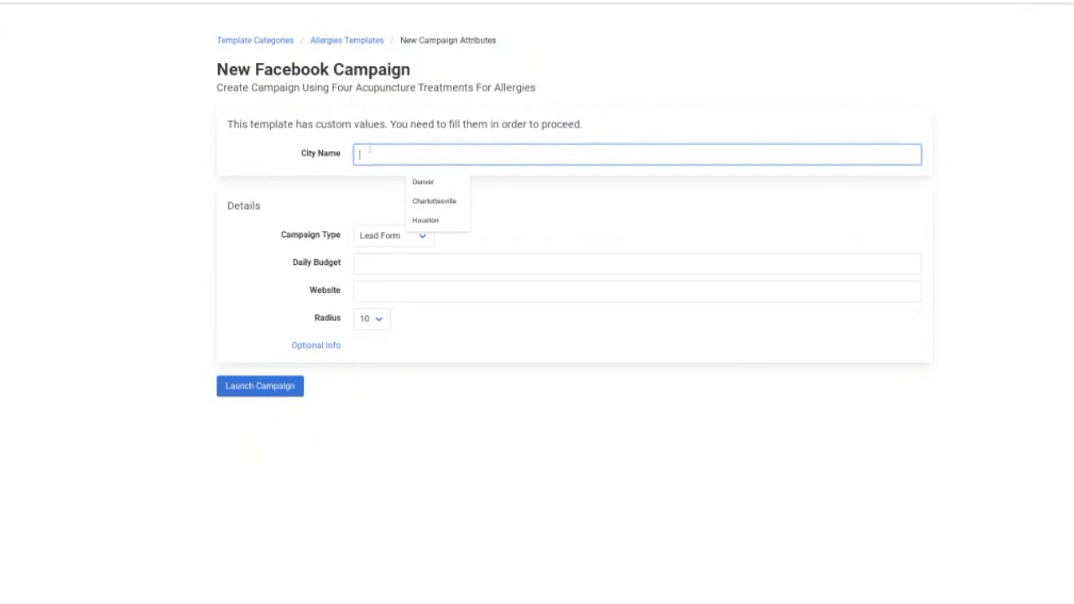
type("Atlant")
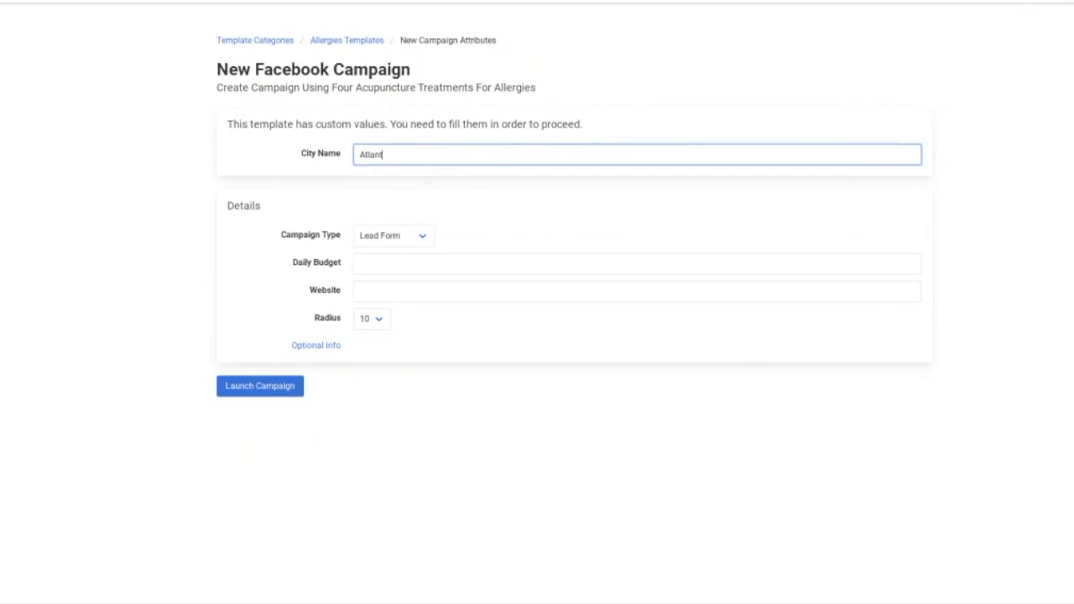
type("a")
left_click(389, 236)
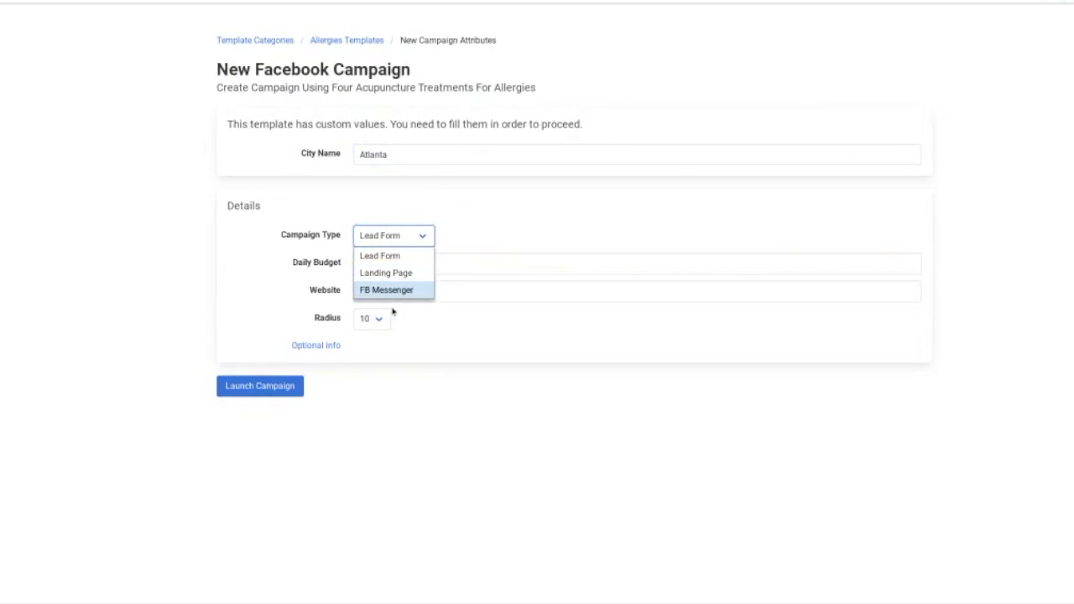
left_click(464, 242)
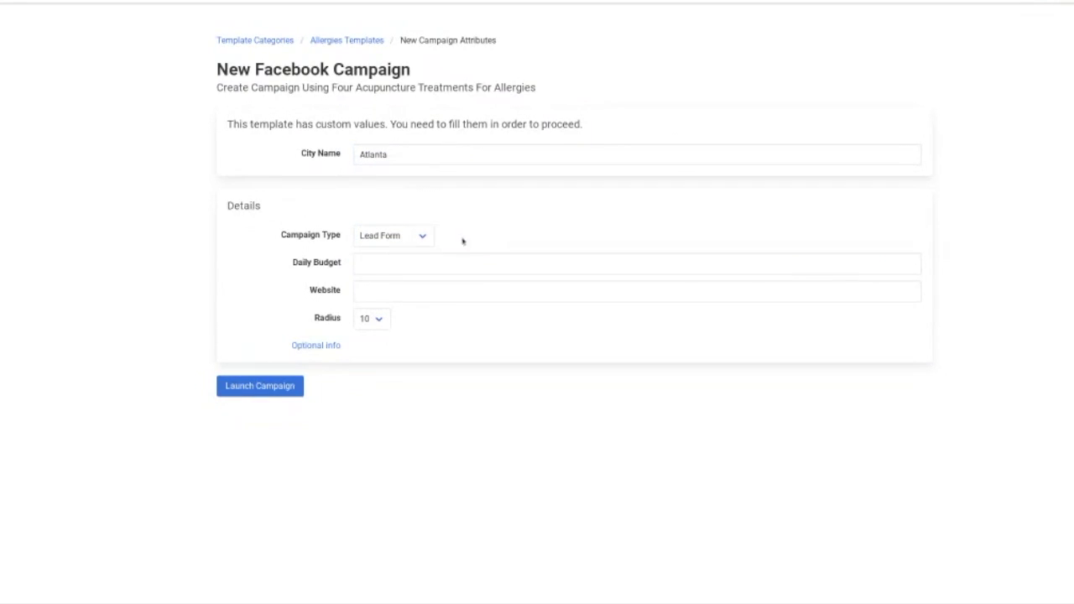
- Set daily budget 40, website uphex.com, keep radius 10, and show optional sections
left_click(370, 266)
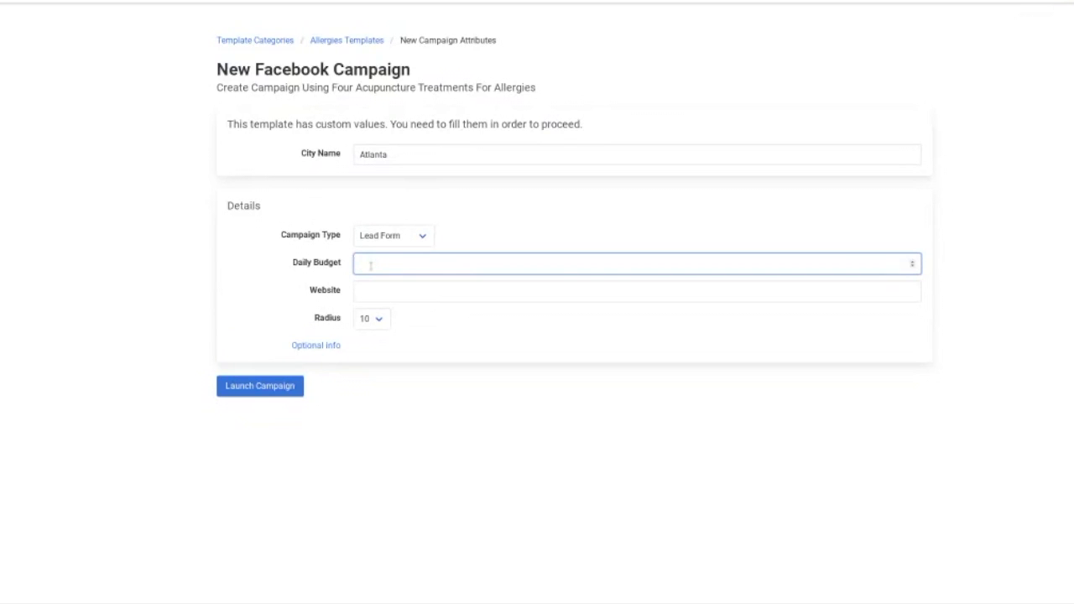
type("40")
key("Tab")
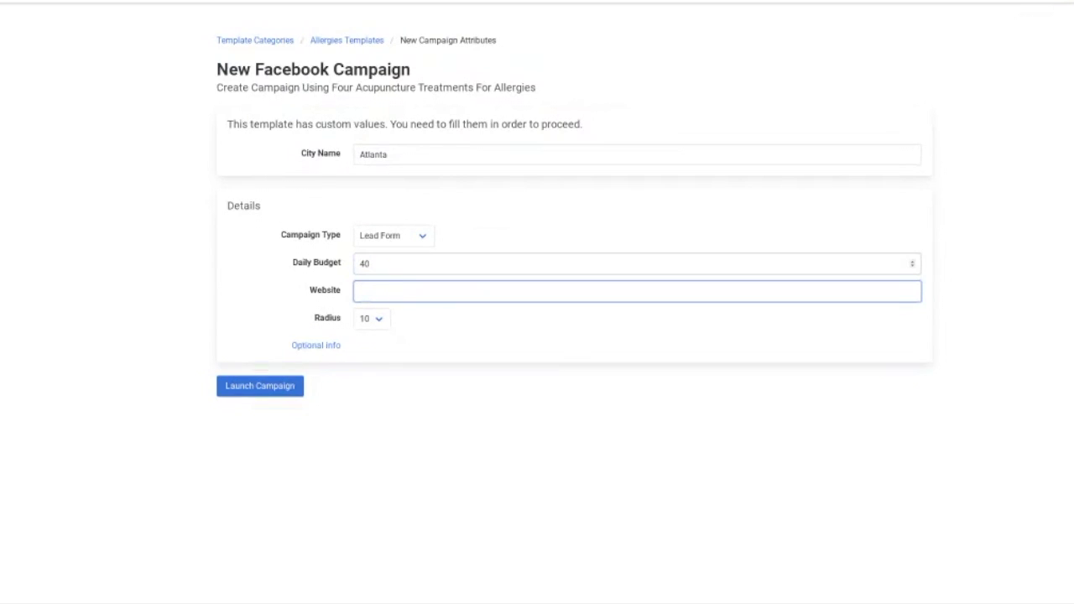
type("uphex.com")
left_click(196, 323)
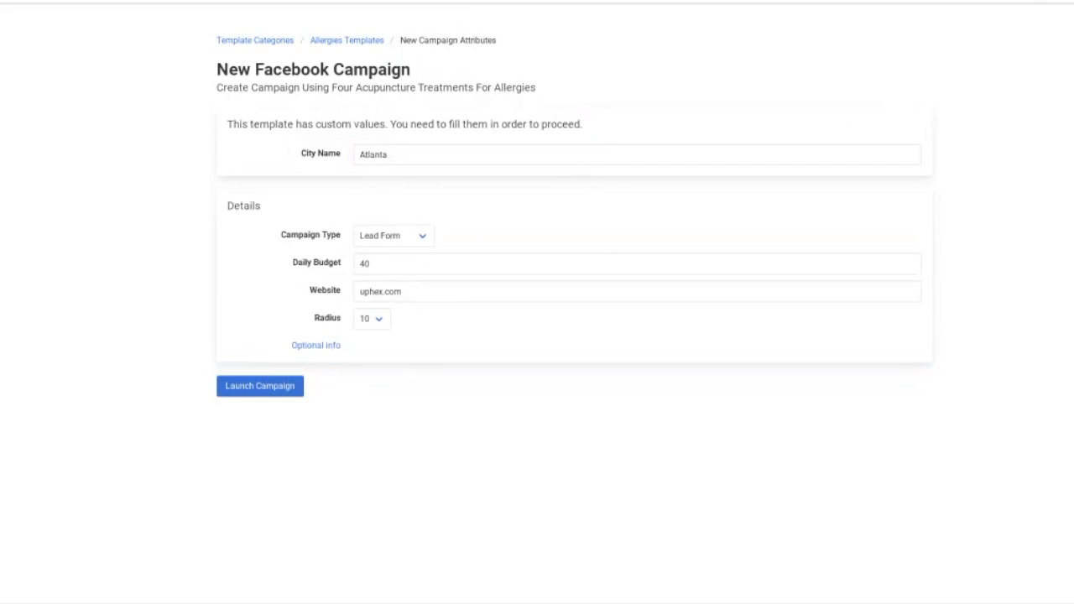
left_click(387, 324)
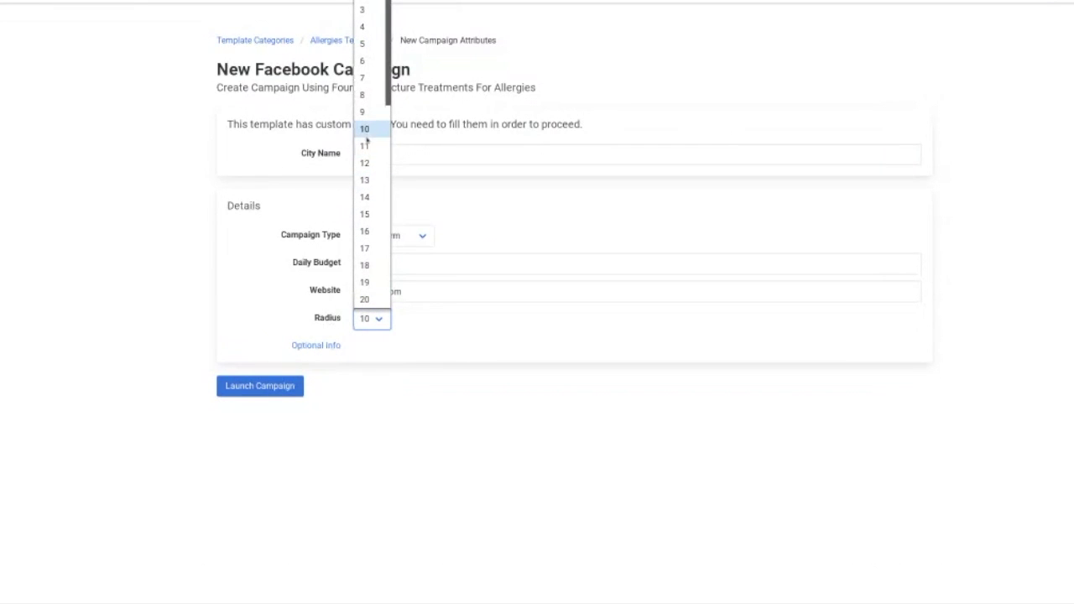
left_click(458, 343)
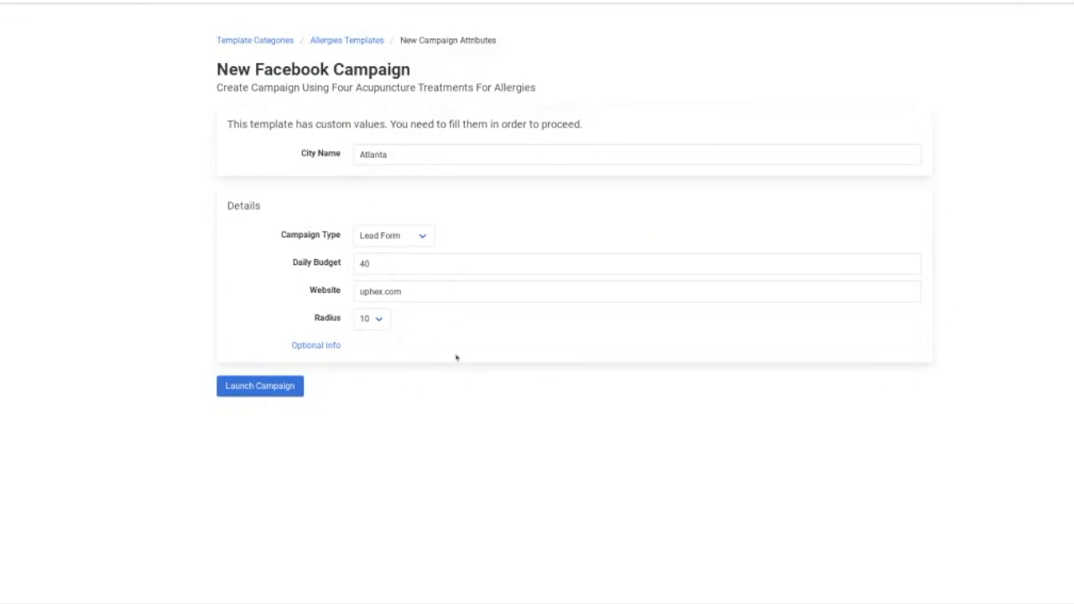
left_click(318, 350)
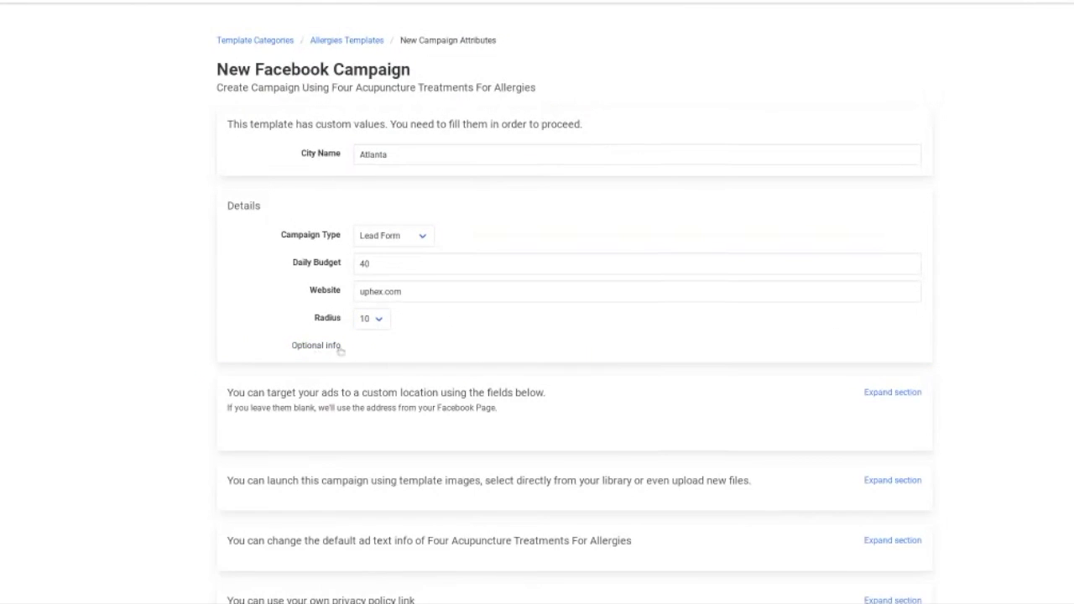
- Expand custom location targeting and target the campaign by Zip Codes
scroll(513, 352, "down", 2)
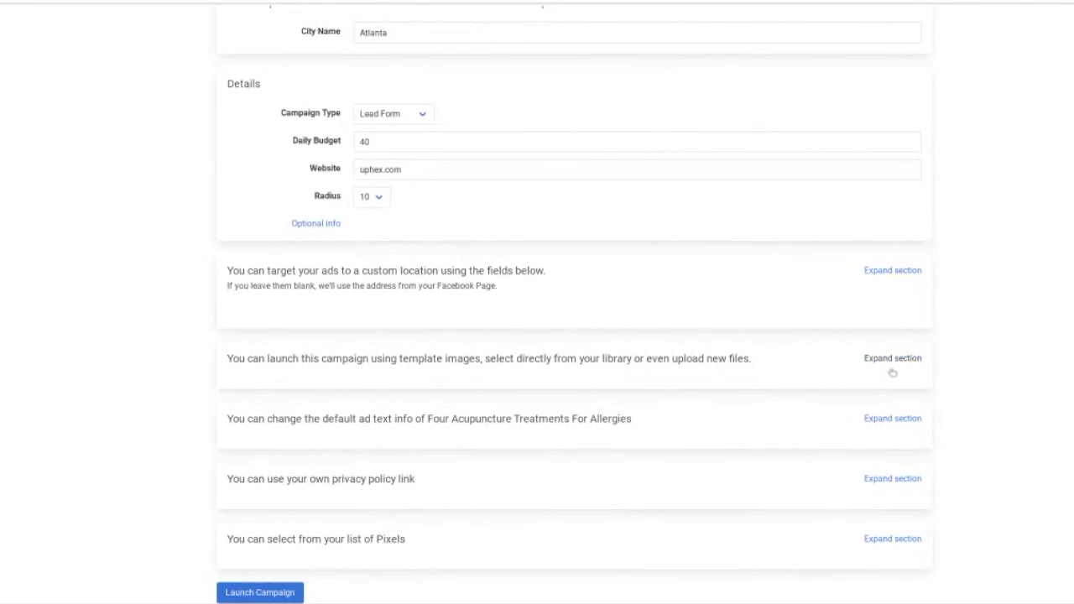
left_click(881, 273)
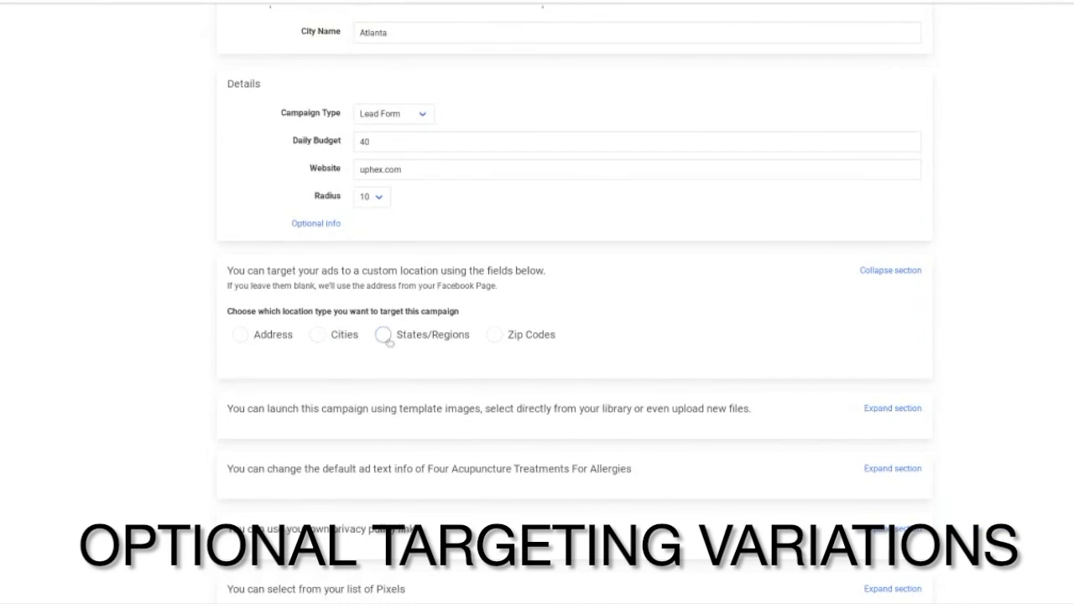
left_click(494, 335)
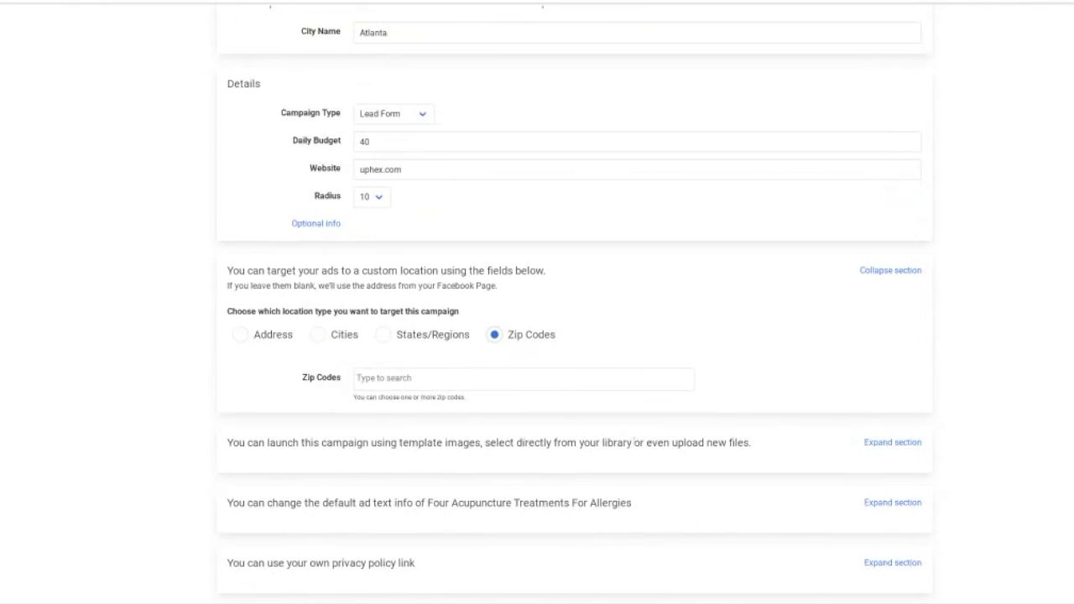
- Expand the media section, choose Upload Media, and scroll to Launch Campaign
left_click(891, 443)
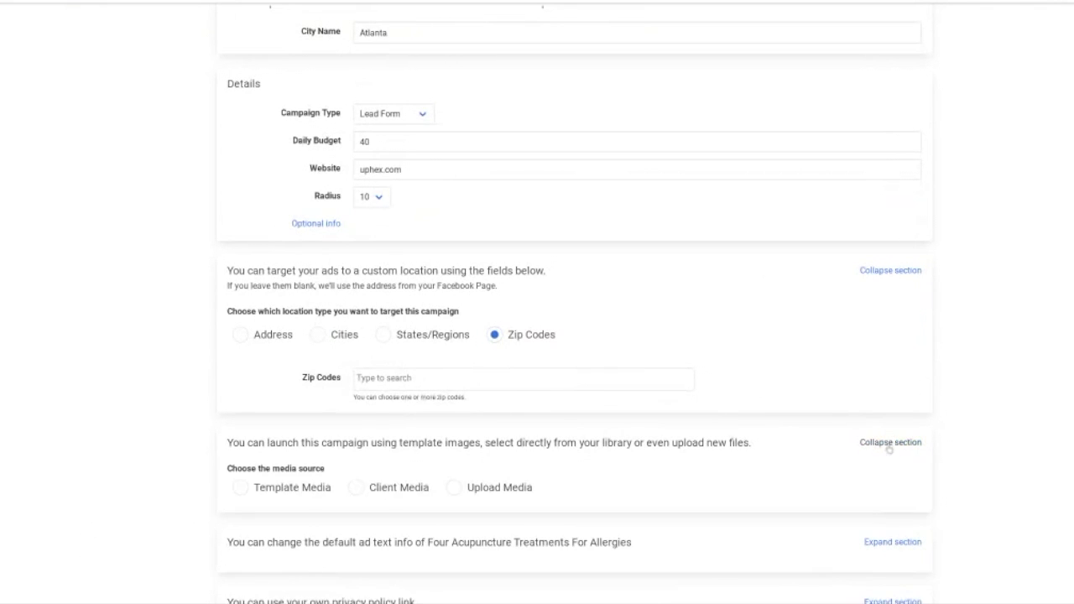
scroll(889, 449, "down", 1)
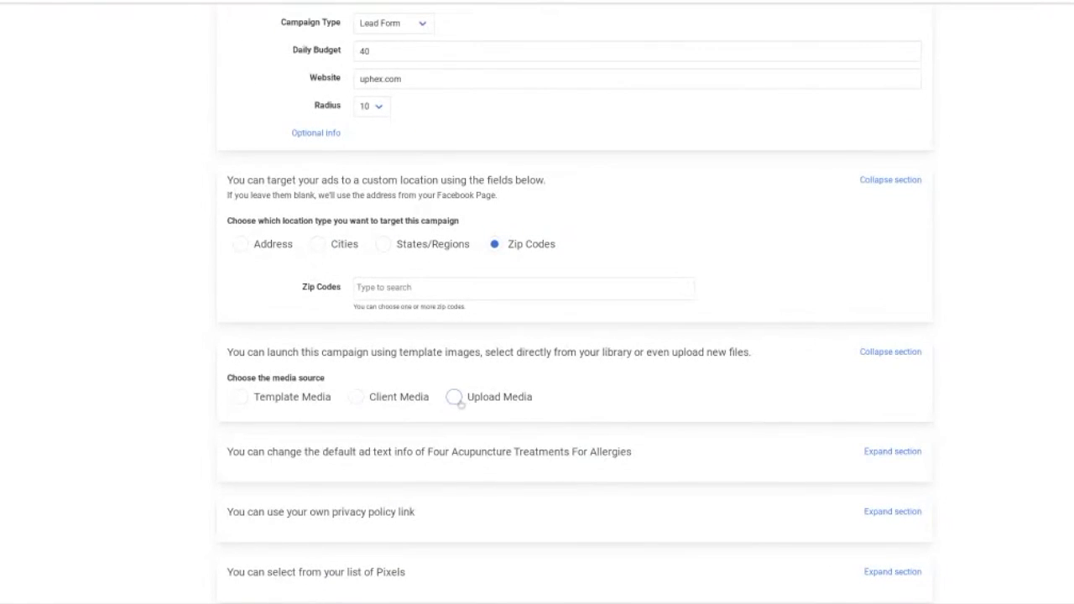
left_click(453, 397)
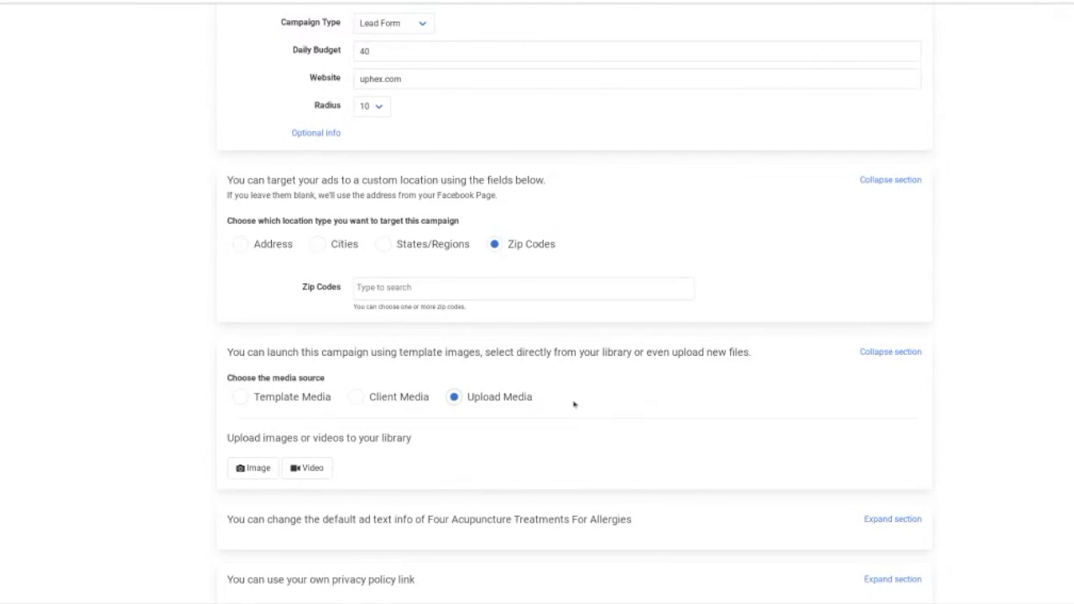
scroll(573, 402, "down", 2)
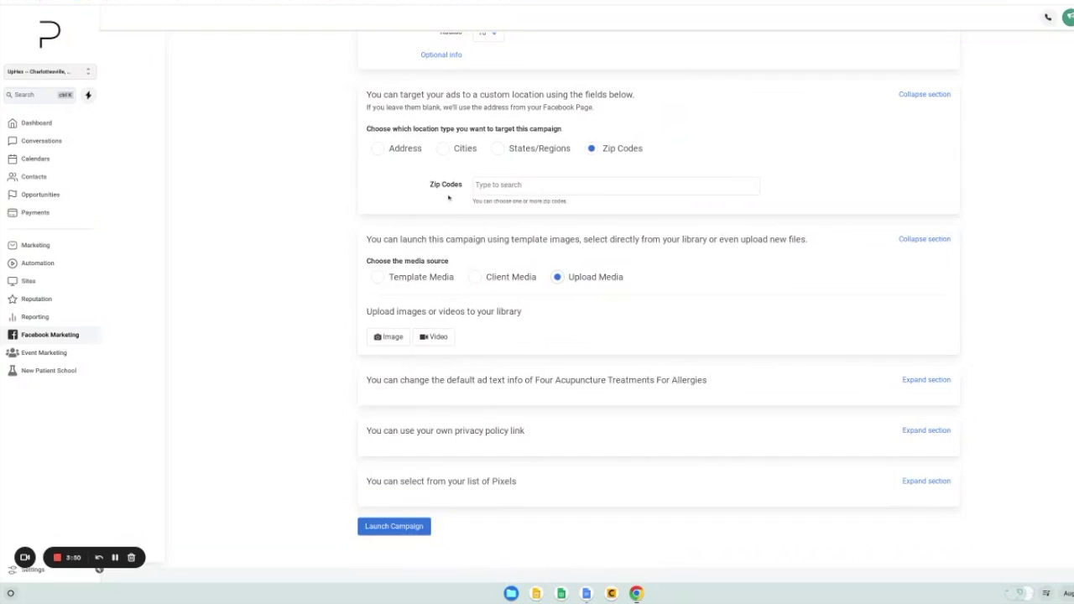
- Go to the agency tab and scroll through My Clients' pages and ad accounts
key("ctrl+Tab")
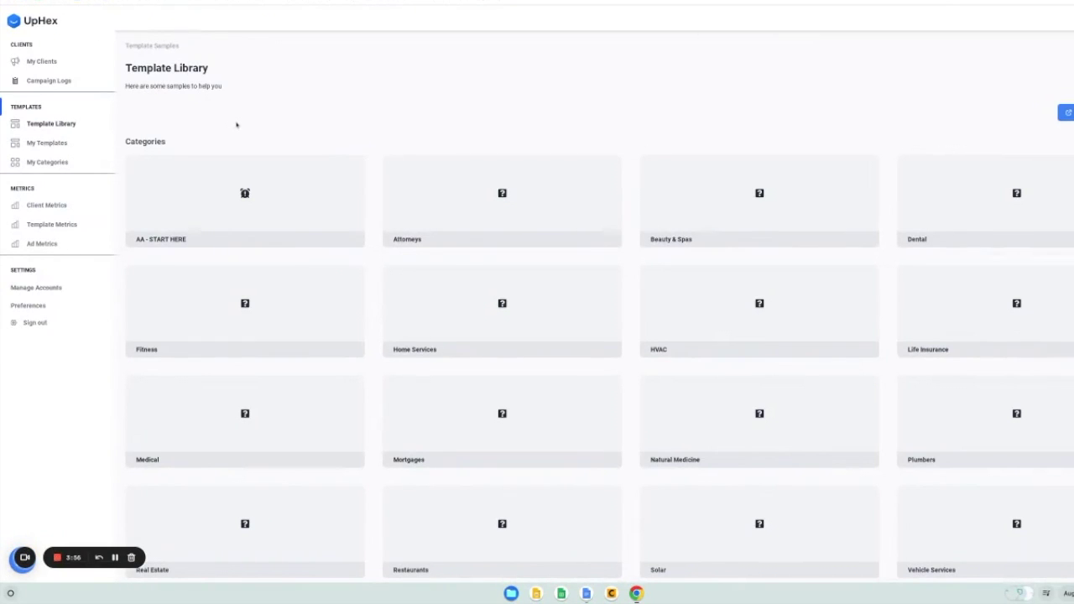
left_click(42, 63)
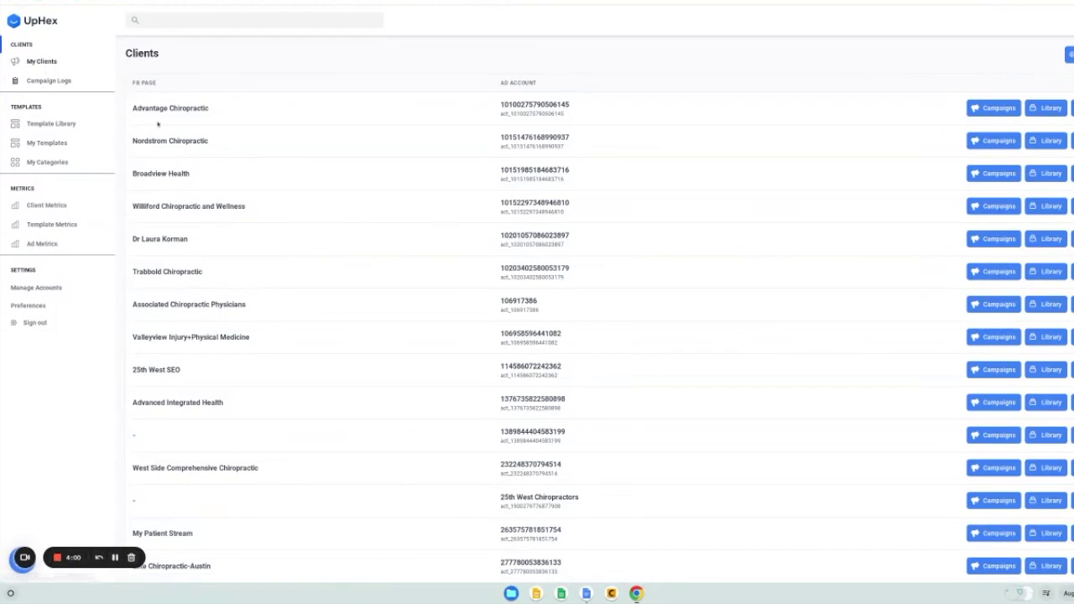
scroll(408, 255, "down", 3)
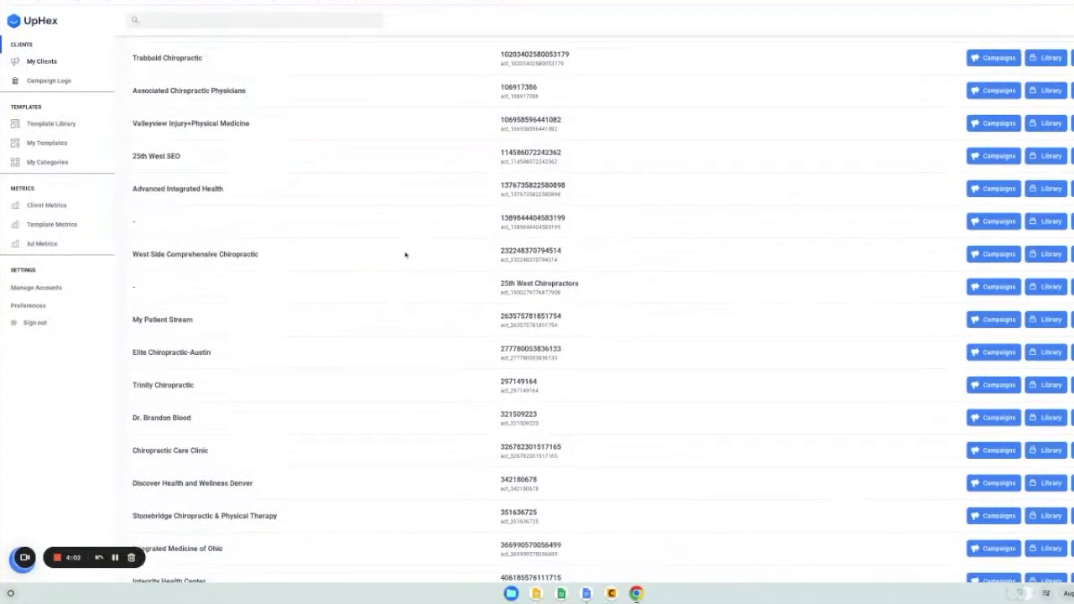
- Open Campaign Logs and highlight the explanation note beside the Failed entry
left_click(31, 81)
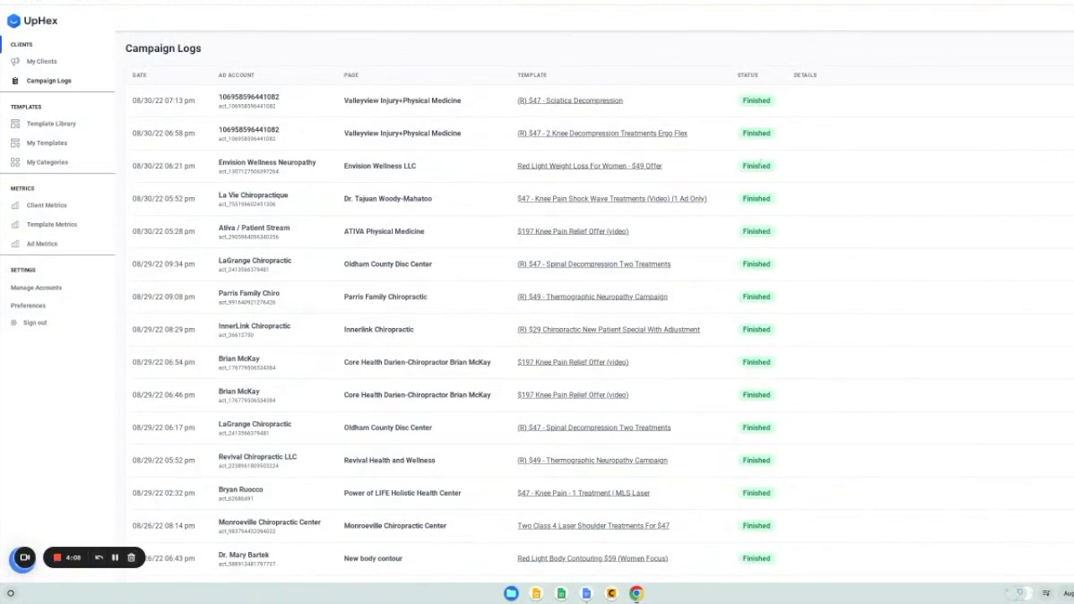
scroll(789, 201, "down", 3)
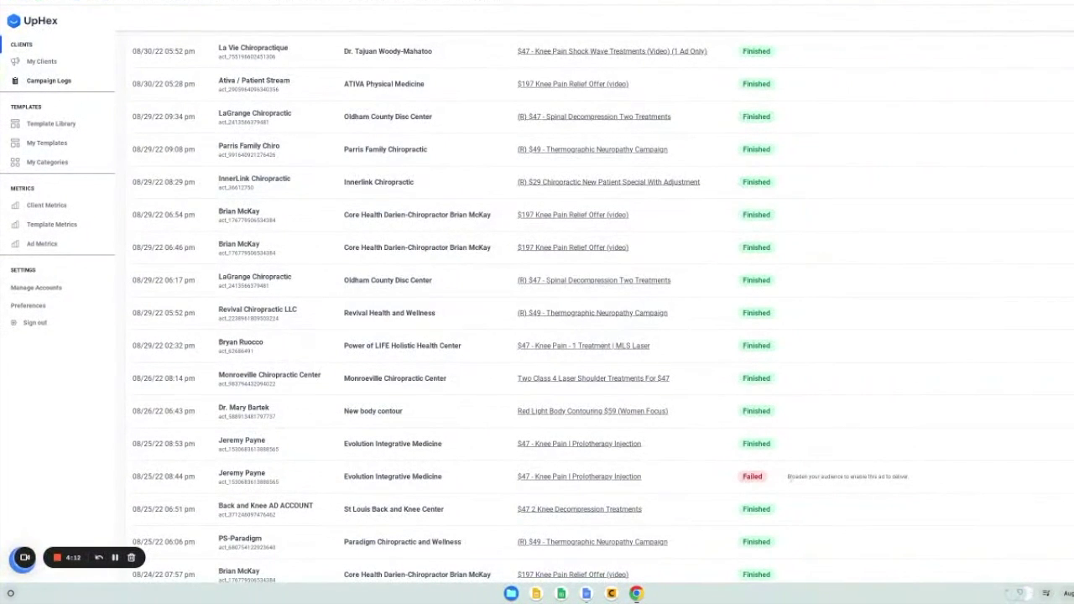
left_click_drag(790, 477, 895, 480)
left_click(879, 479)
- In Client Metrics, expand Valleyview's '(R) $47 - 2 Knee Decompression' campaign into its four ads
left_click(49, 207)
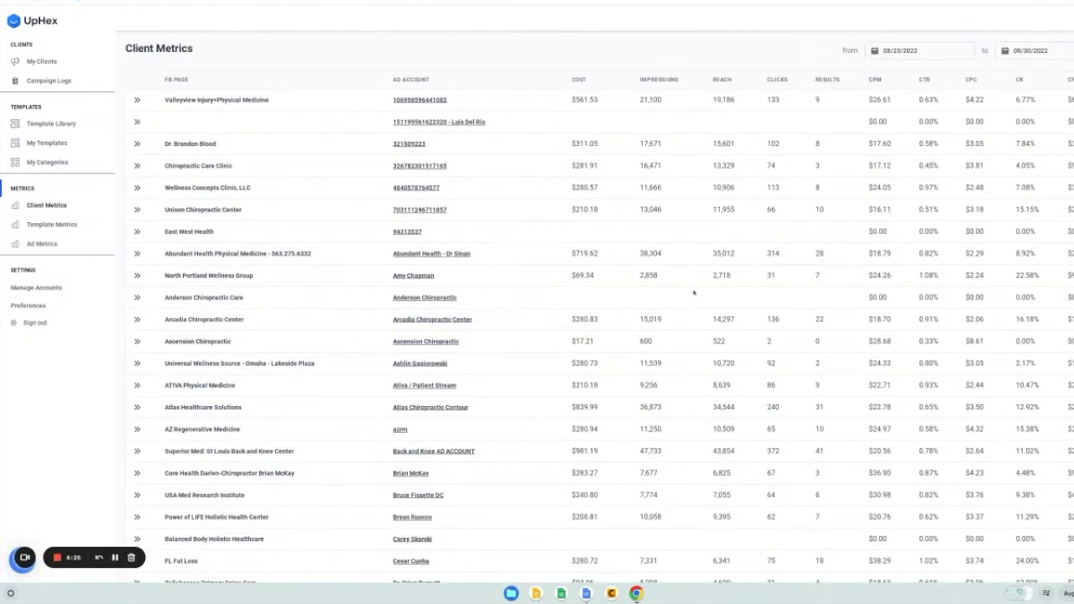
left_click(136, 100)
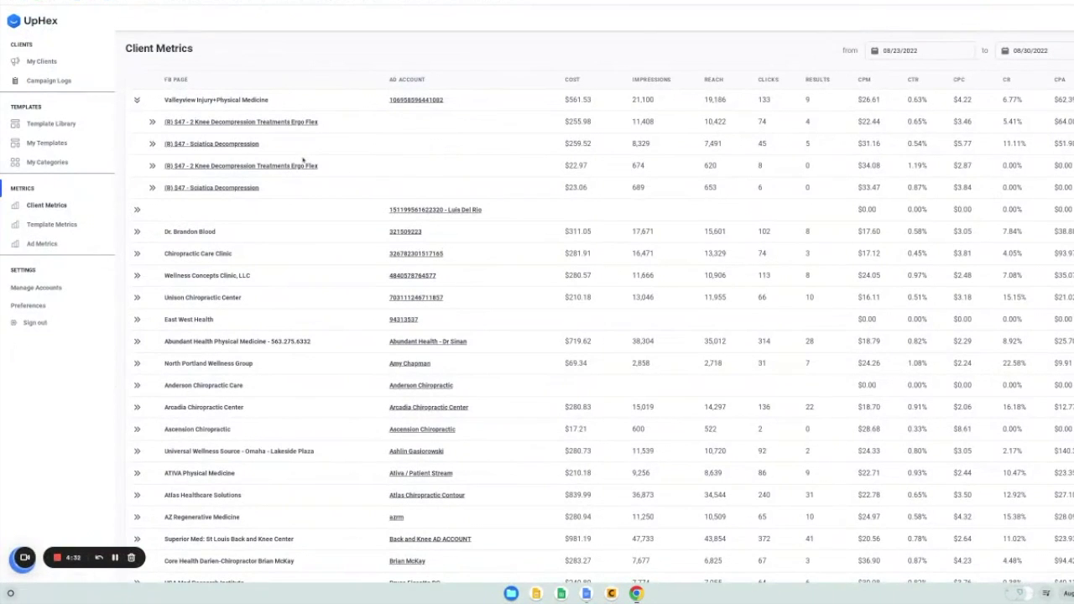
left_click(153, 122)
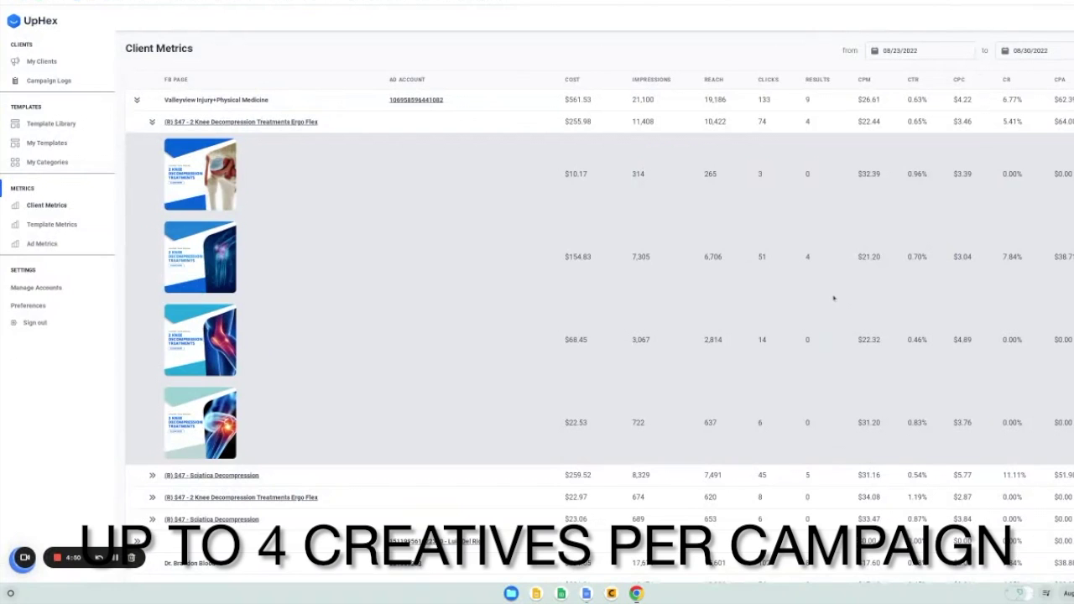
scroll(826, 270, "down", 1)
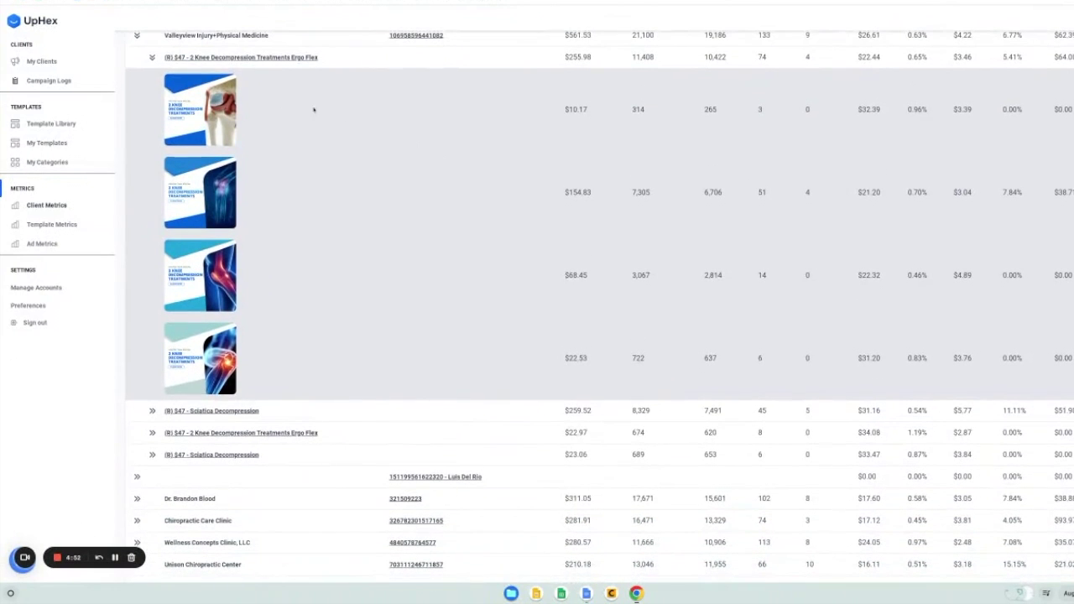
left_click(52, 124)
- Open the Attorneys template category to view its seven sample templates
left_click(532, 211)
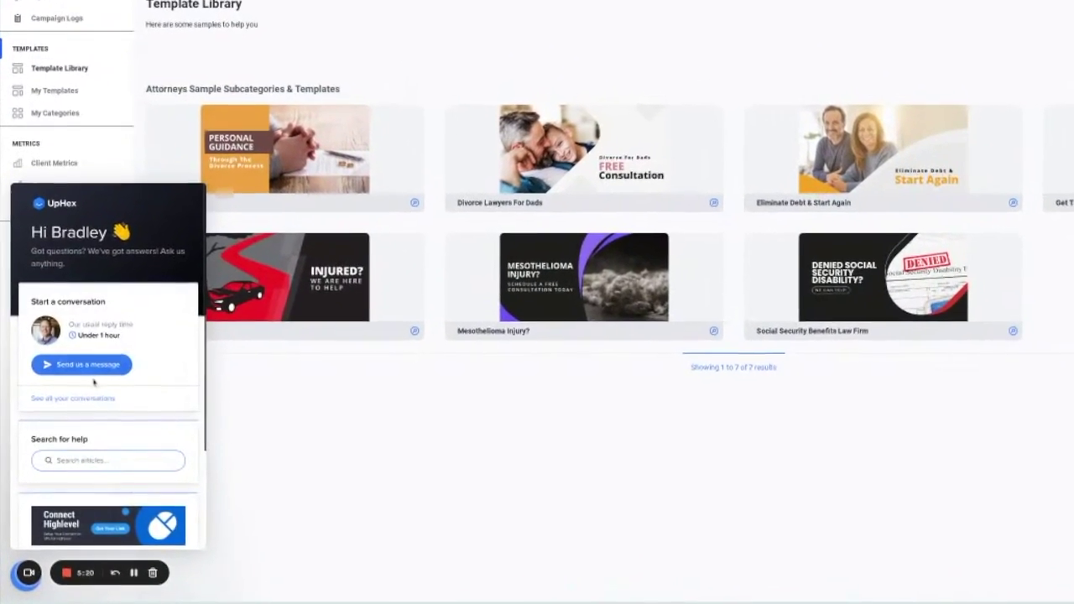
- Scroll the support panel down to the Book A Support Call option
scroll(94, 383, "down", 4)
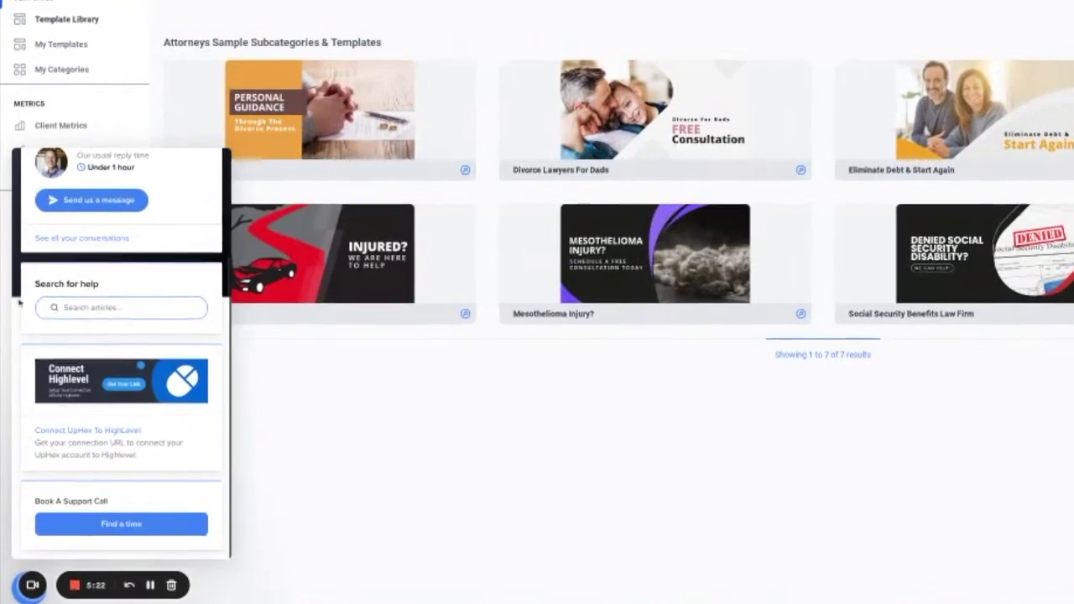